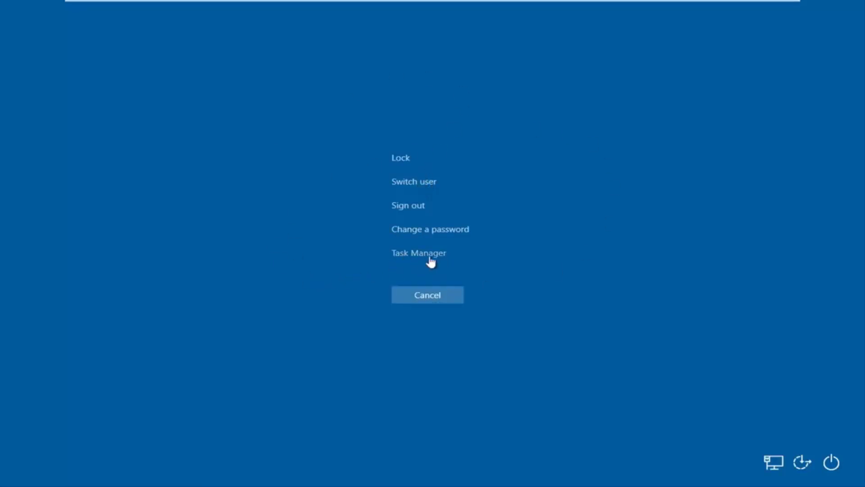
Step: Launch Task Manager from the Ctrl+Alt+Del security options screen
left_click(414, 255)
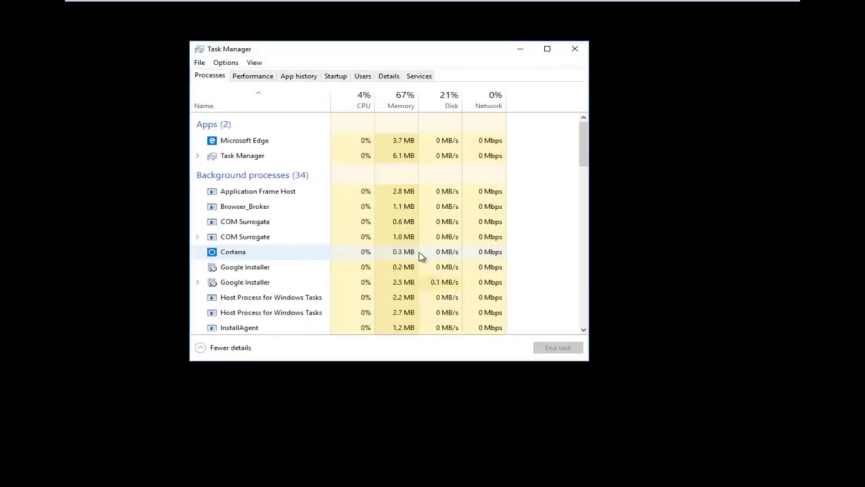
Step: Move the Task Manager window aside and show its File menu with Run new task
left_click_drag(438, 53, 509, 69)
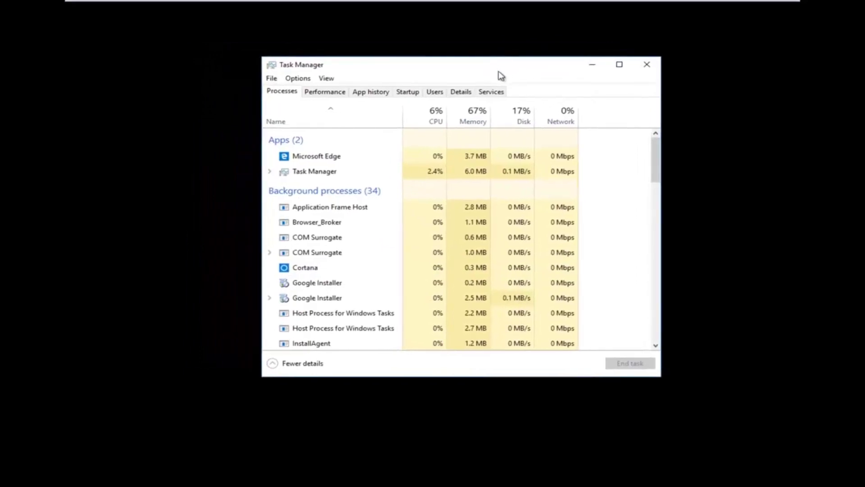
left_click(272, 80)
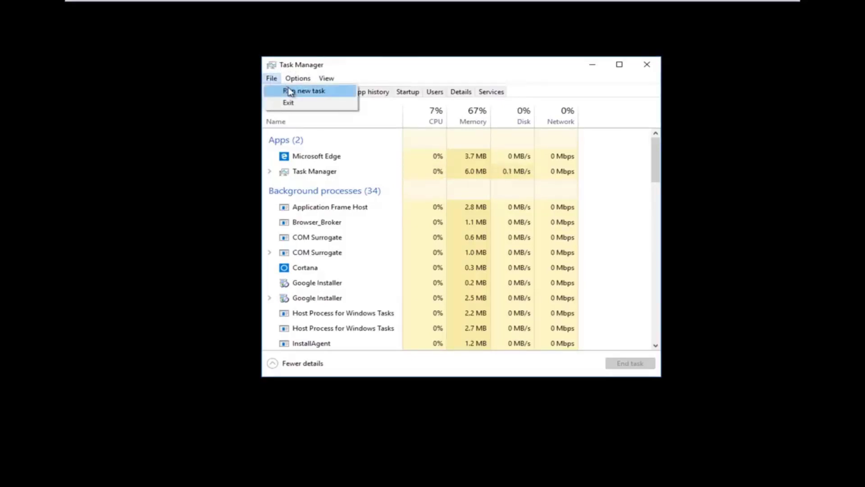
Step: Run regedit as a new task with administrative privileges to start Registry Editor
left_click(317, 92)
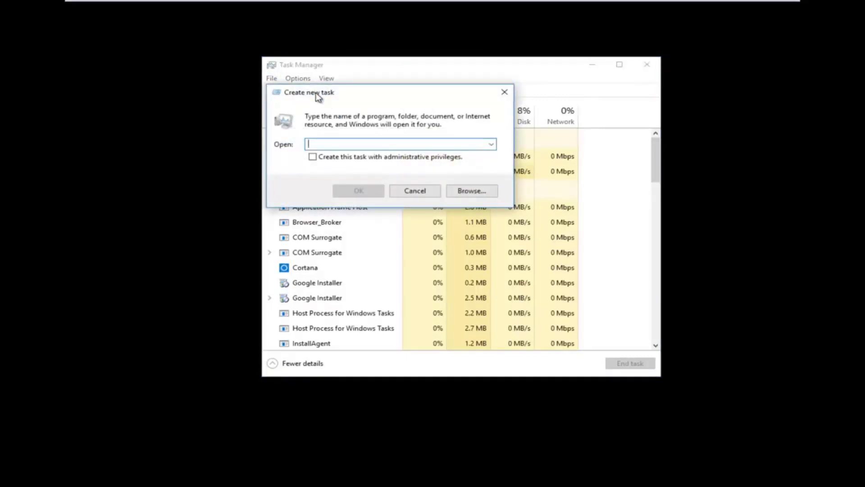
type("reg")
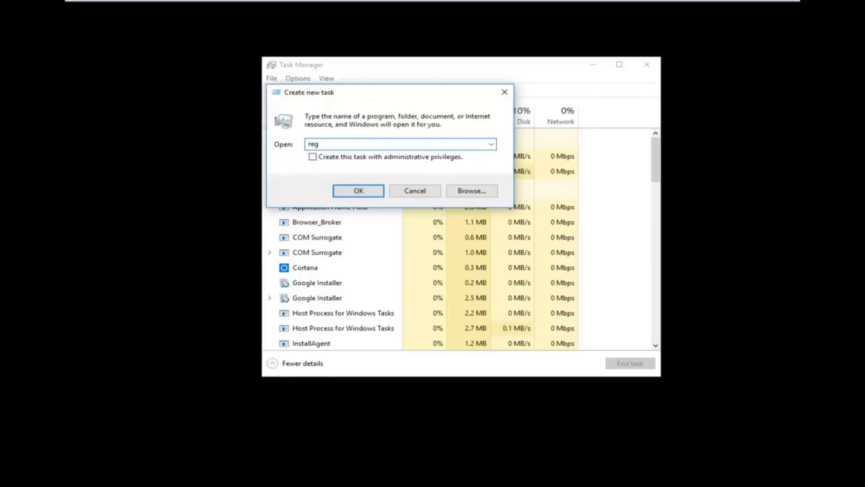
type("edit")
left_click(313, 157)
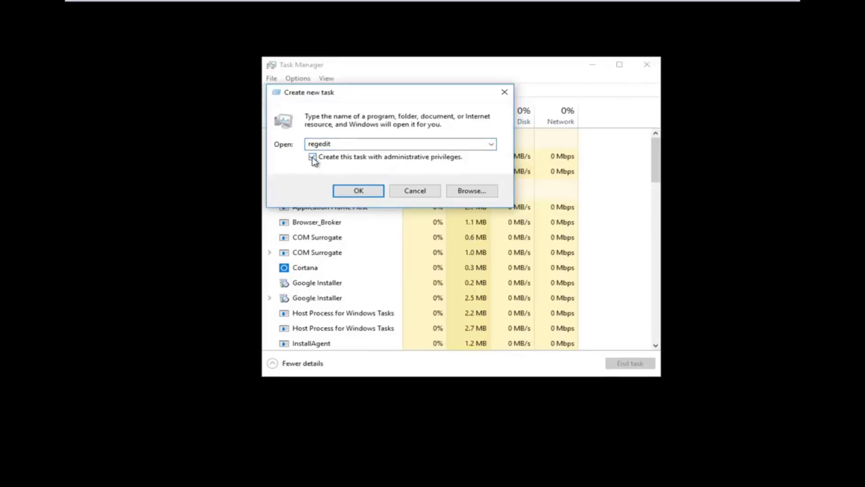
left_click(345, 193)
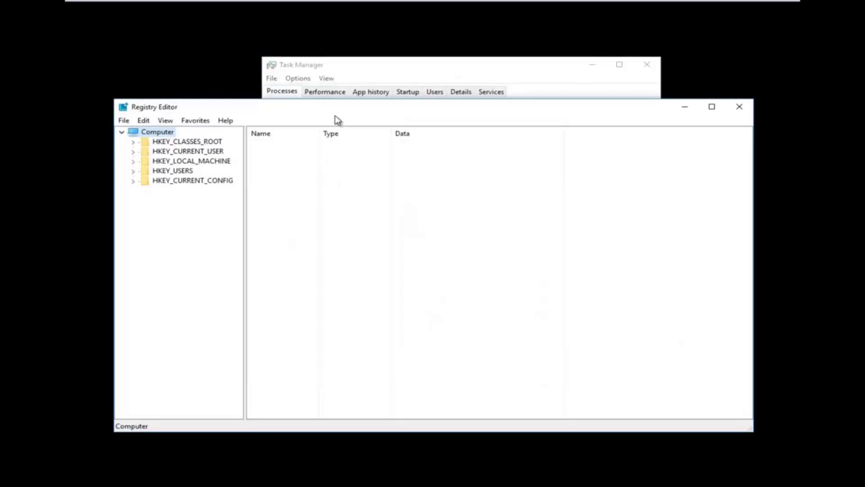
Step: Expand HKEY_LOCAL_MACHINE > SOFTWARE > Microsoft in a wider key tree pane
left_click_drag(336, 113, 360, 82)
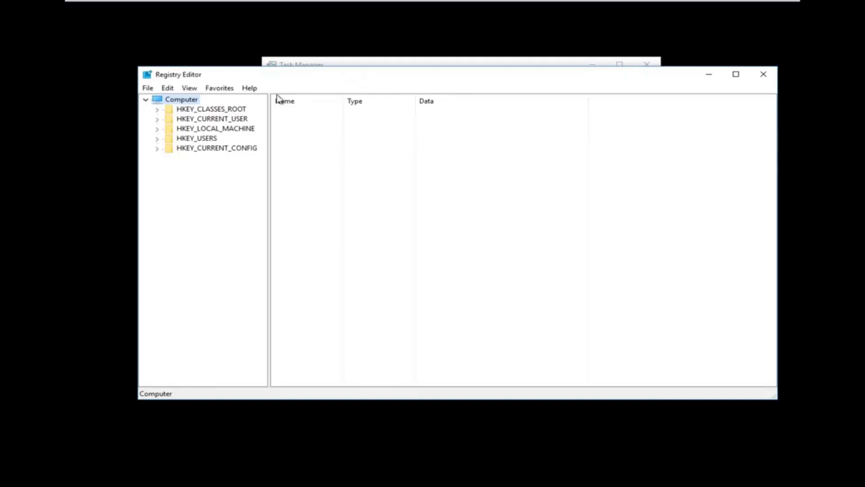
left_click(157, 129)
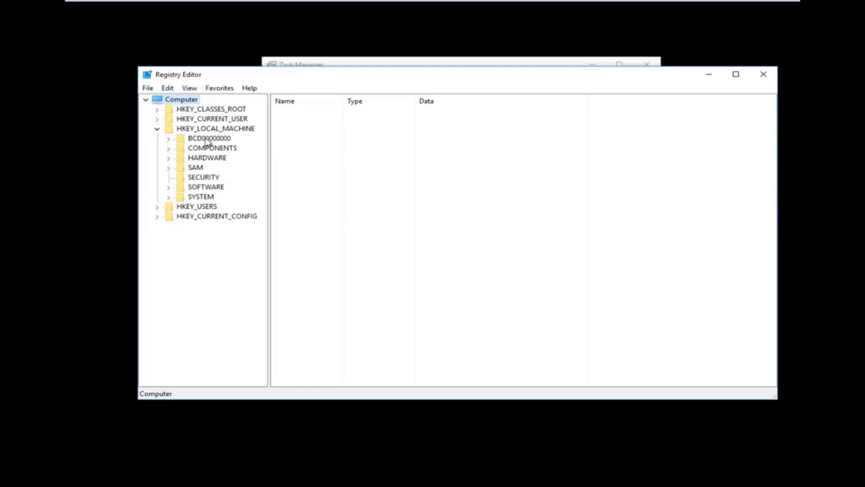
left_click(168, 188)
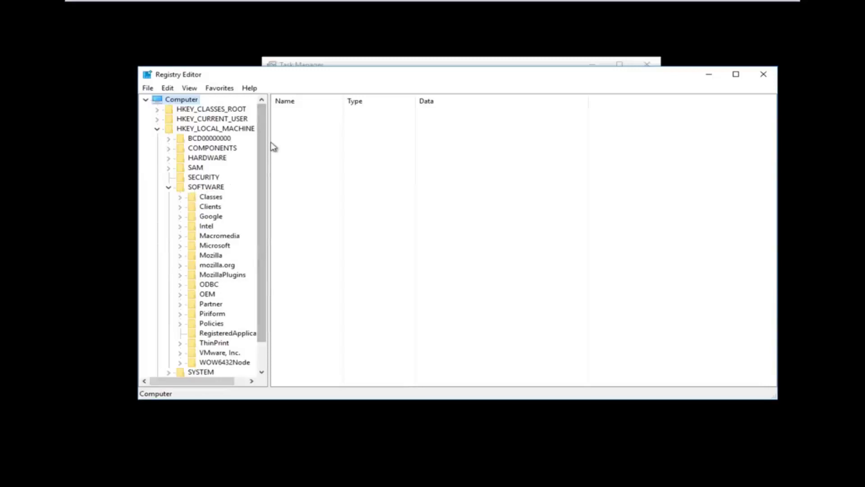
left_click_drag(268, 135, 314, 137)
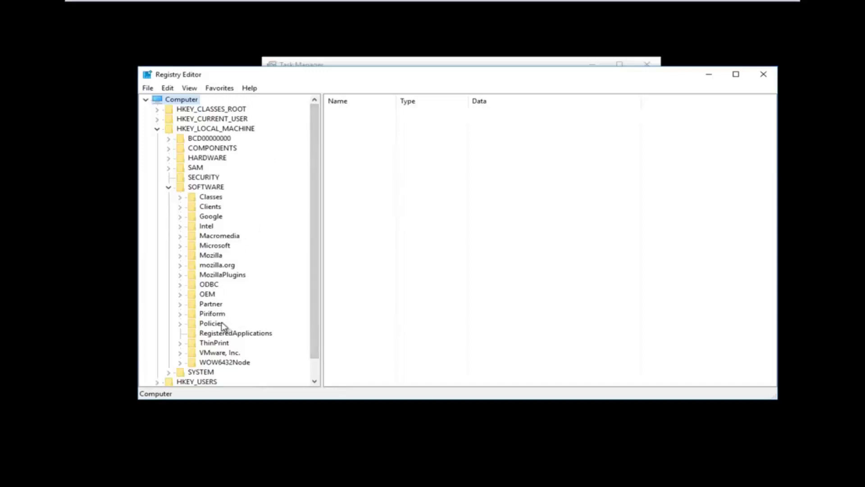
left_click(180, 246)
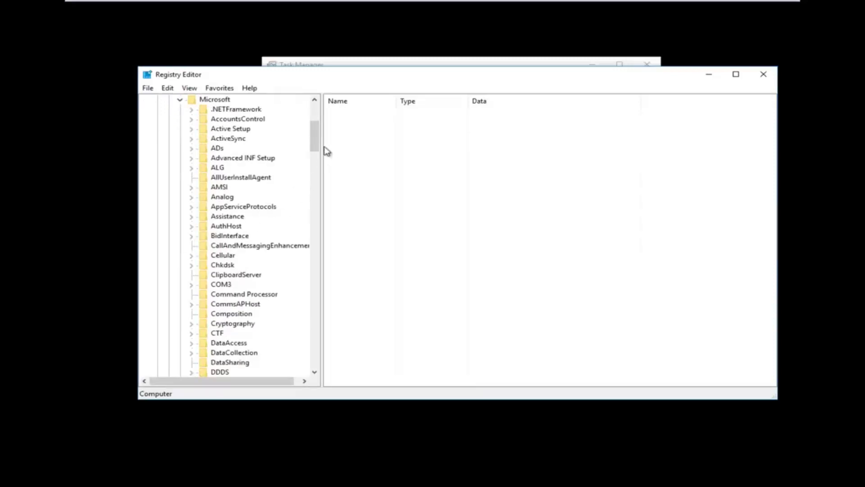
Step: Expand Windows NT > CurrentVersion and select Winlogon to list its values, including Shell
left_click_drag(315, 149, 269, 336)
left_click(239, 323)
scroll(246, 291, "down", 2)
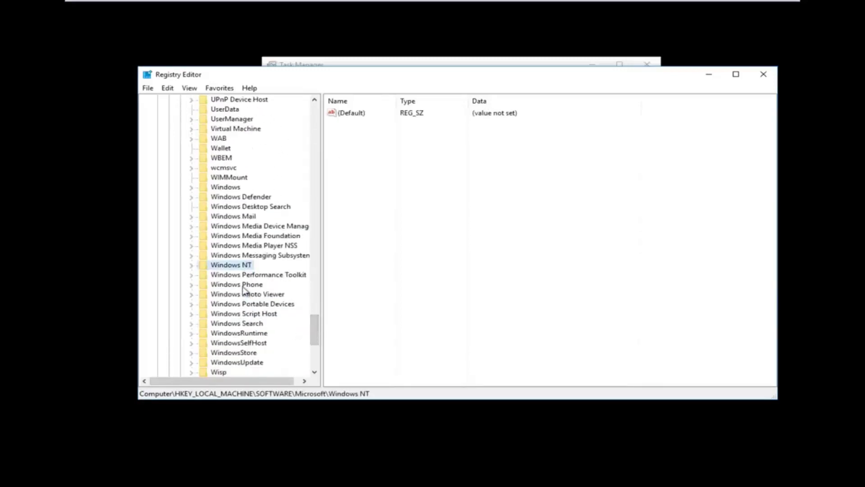
left_click(192, 265)
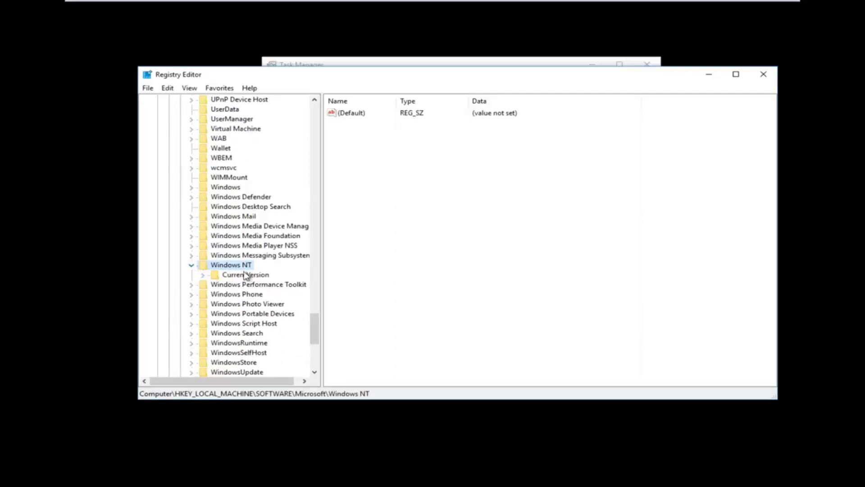
left_click(204, 275)
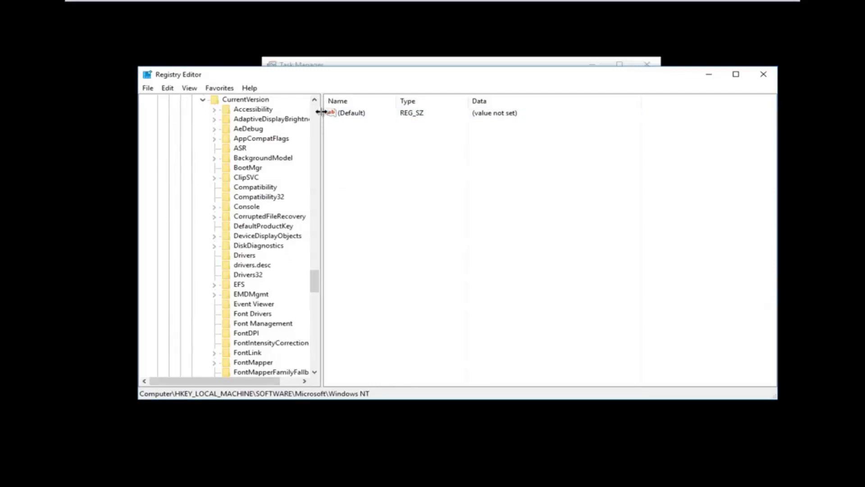
left_click_drag(319, 111, 377, 134)
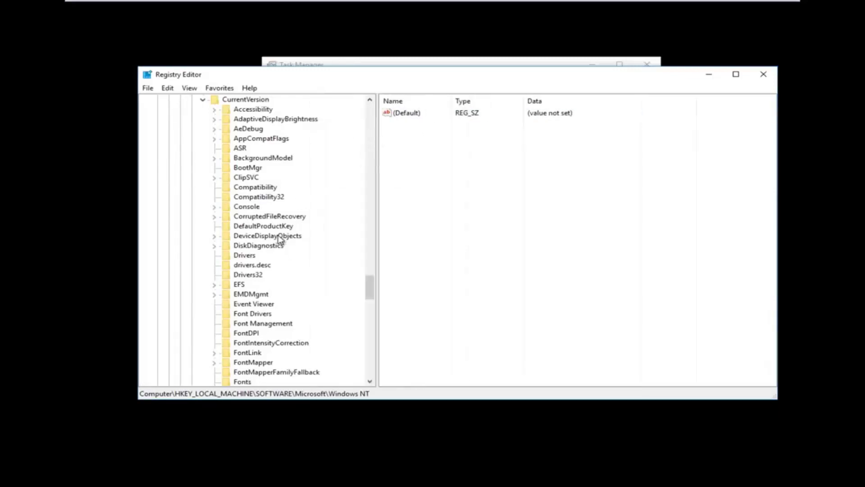
scroll(282, 241, "down", 13)
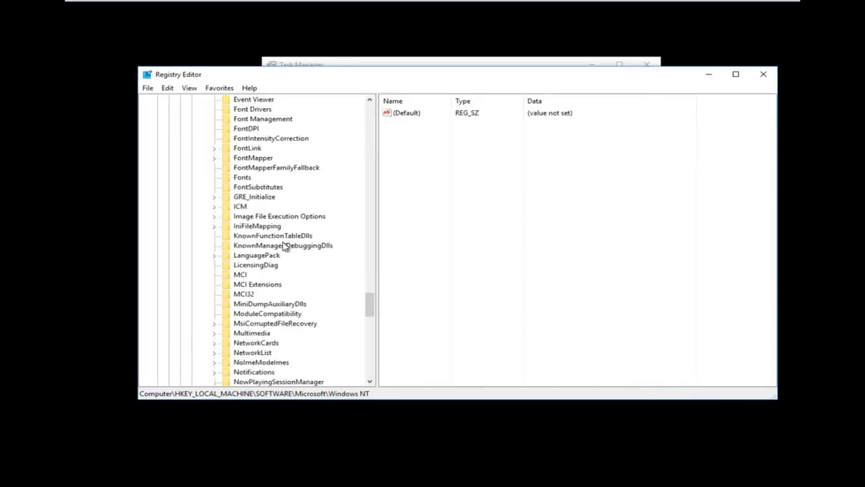
scroll(285, 247, "down", 8)
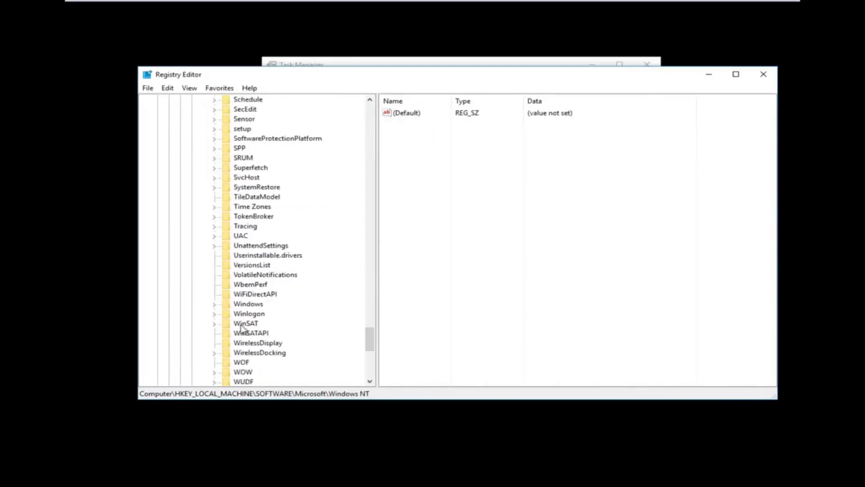
left_click(244, 314)
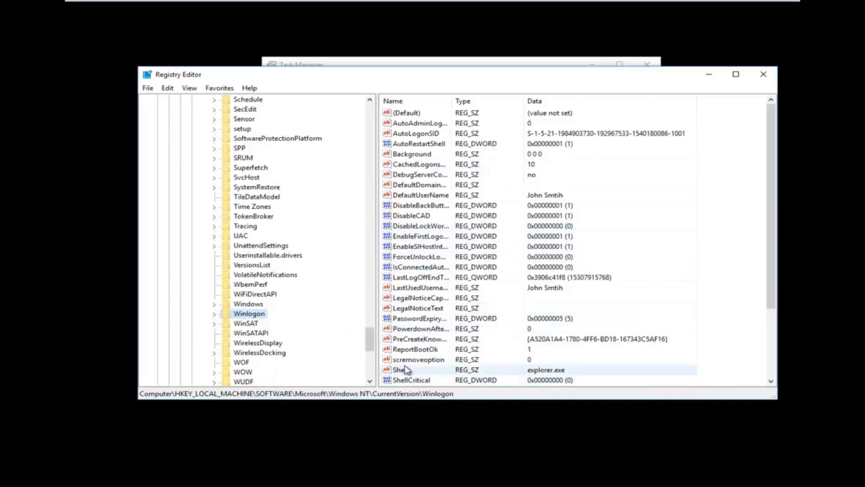
scroll(533, 266, "down", 3)
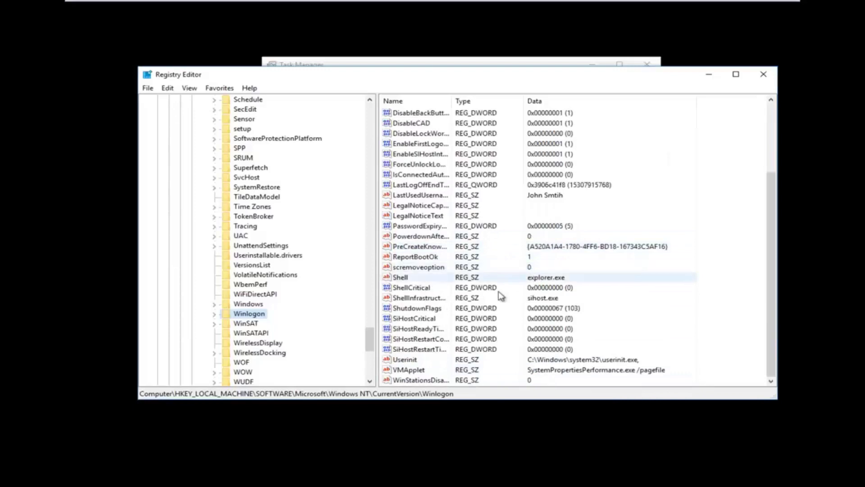
Step: Edit the Shell string value, with its value data field reading explorer.exe
double_click(401, 278)
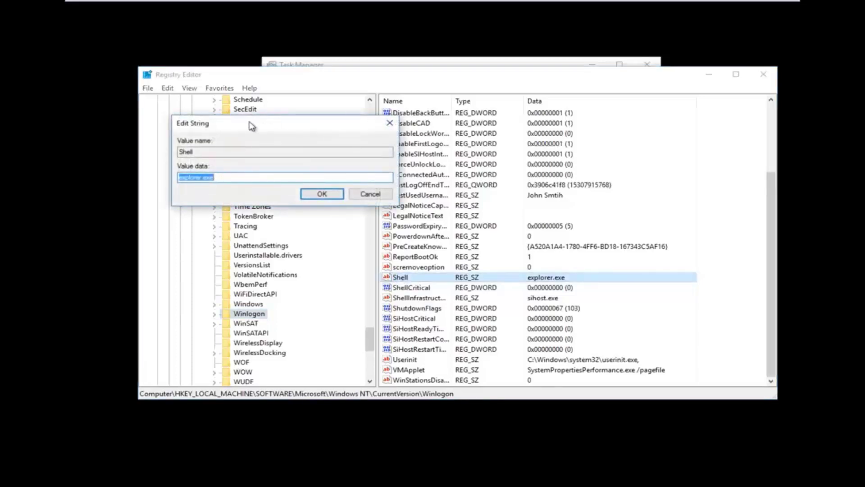
left_click_drag(250, 123, 460, 171)
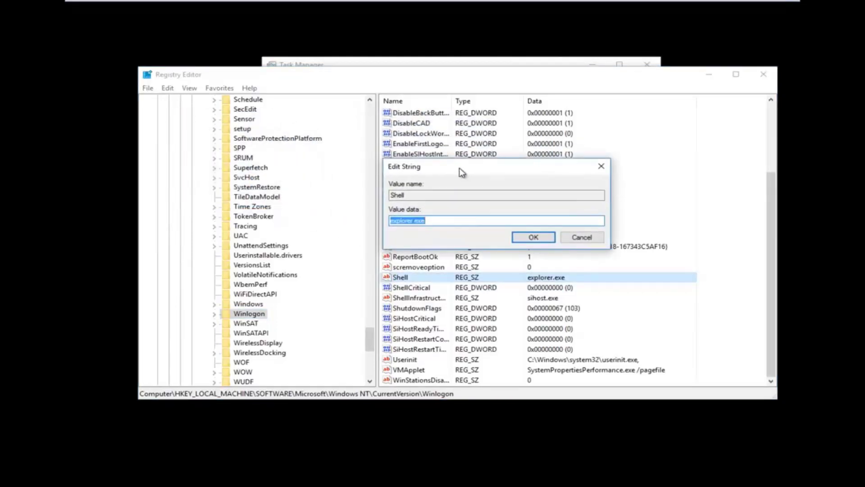
left_click(428, 221)
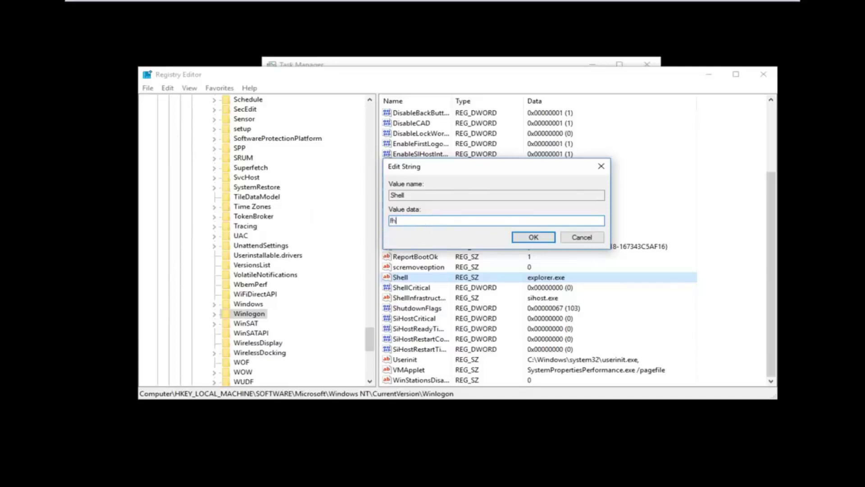
Step: Replace the stray 'fhfgdg' text with explorer.exe as the Shell value data and confirm
type("fhfgdg")
key("BackSpace")
key("BackSpace")
key("BackSpace")
key("BackSpace")
key("BackSpace")
key("BackSpace")
key("BackSpace")
left_click(533, 237)
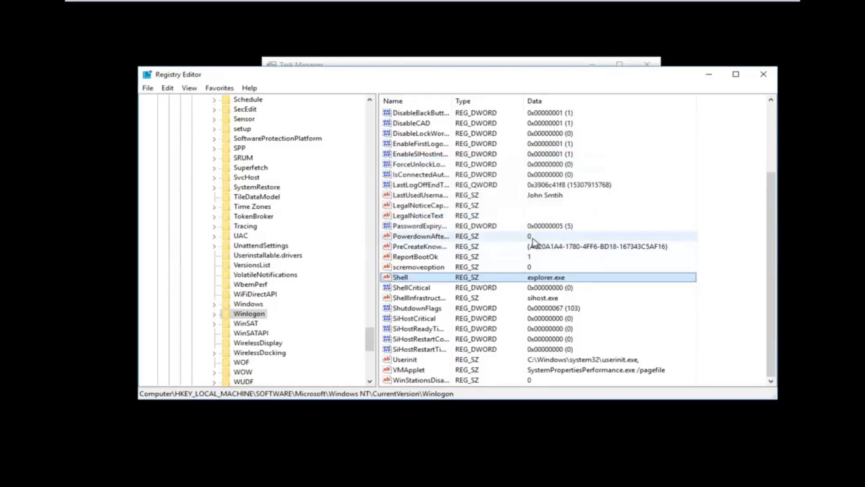
Step: Close the Registry Editor window, leaving Task Manager visible
left_click(769, 75)
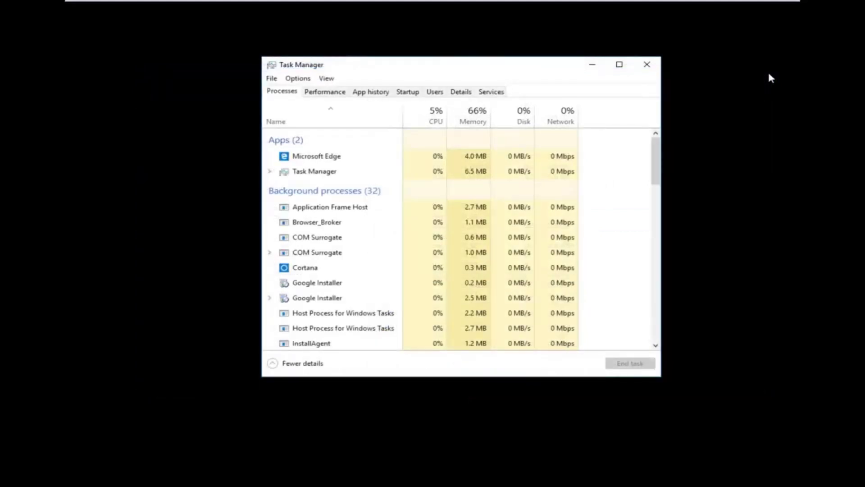
Step: Close the Task Manager window
left_click(649, 68)
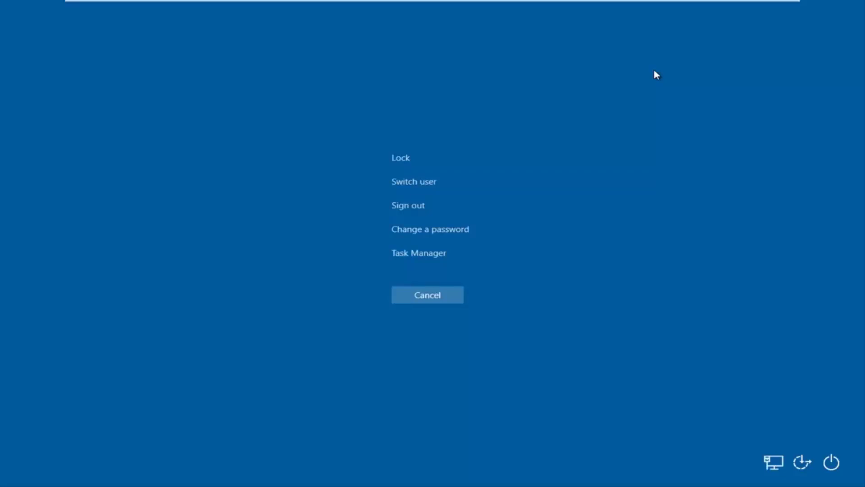
Step: Show the Windows Security power menu with Sleep, Update and shut down, and Update and restart
left_click(832, 467)
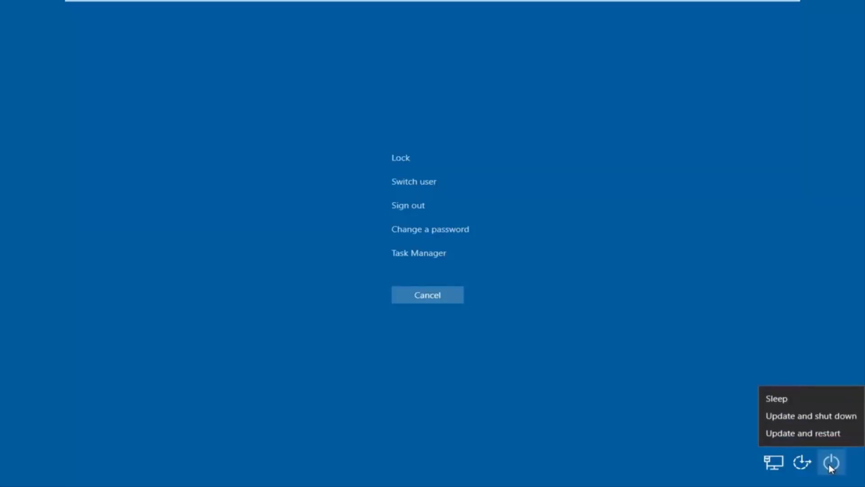